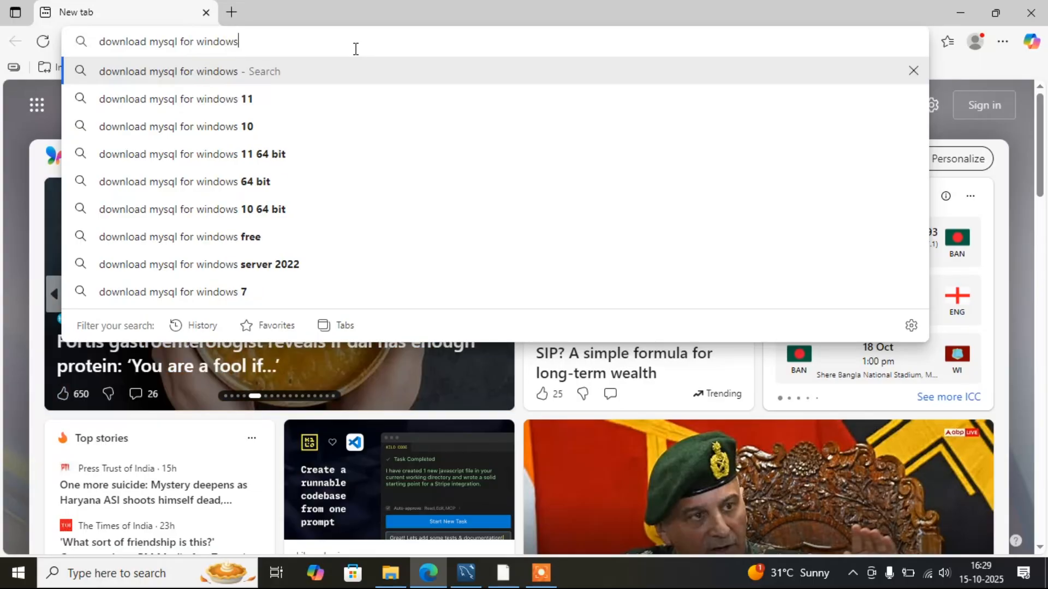
# - Search the web for "download mysql for windows" and open the MySQL :: Download MySQL Installer result
pyautogui.press('Return')
pyautogui.scroll(-7, 292, 247)
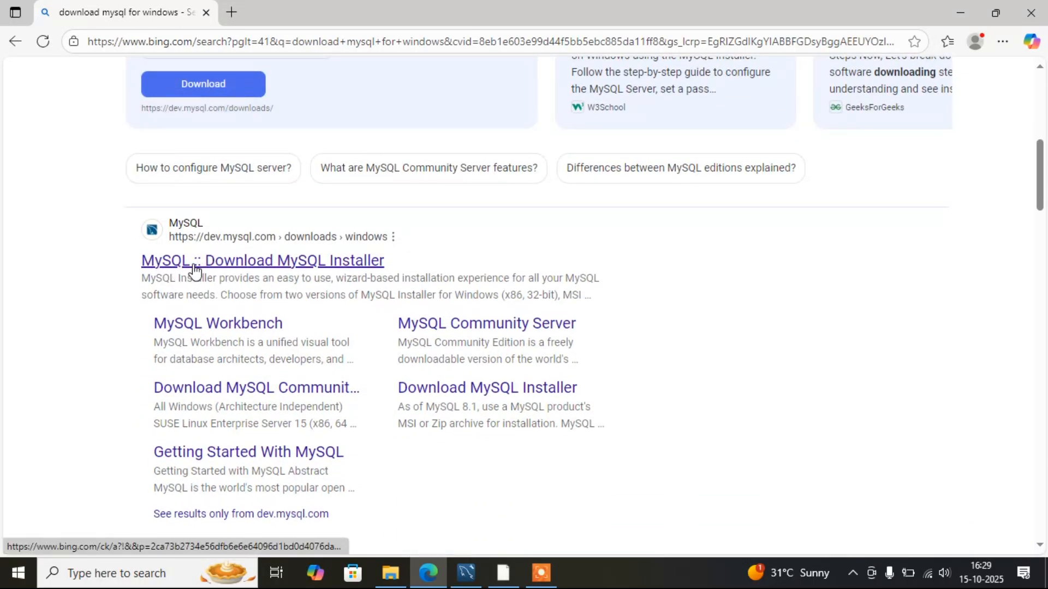
pyautogui.scroll(-1, 196, 269)
pyautogui.click(231, 186)
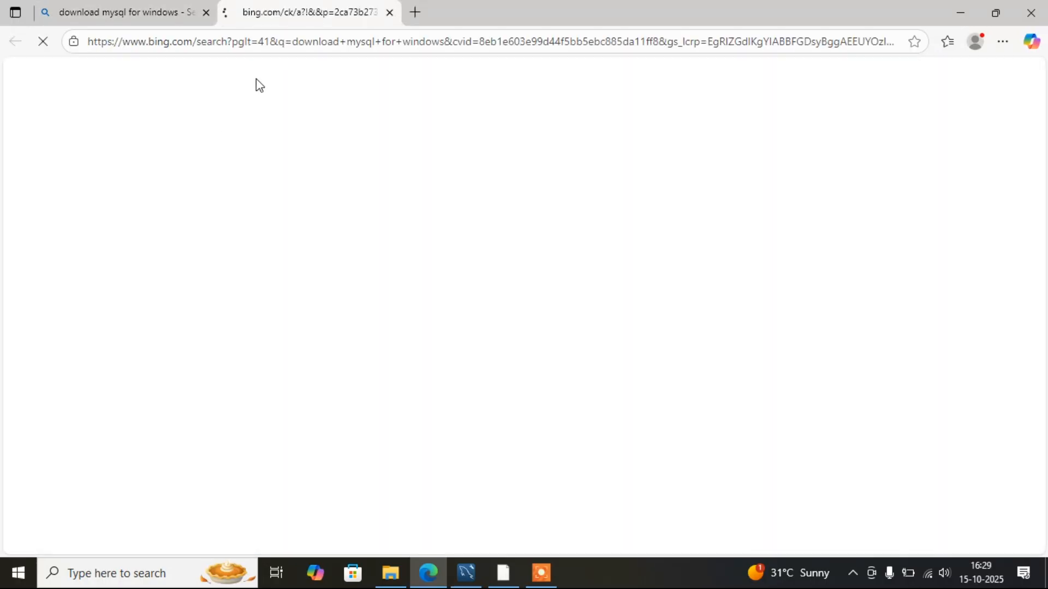
# - Start the download of the 354.3M Windows (x86, 32-bit) MSI Installer, version 8.0.43
pyautogui.moveTo(299, 41); pyautogui.dragTo(87, 41)
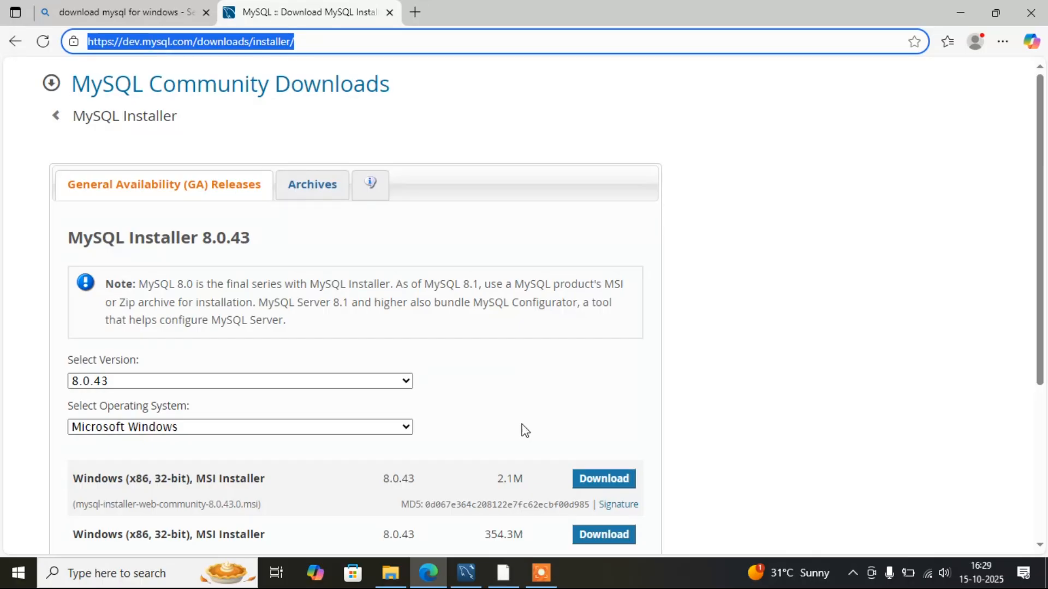
pyautogui.scroll(-4, 638, 412)
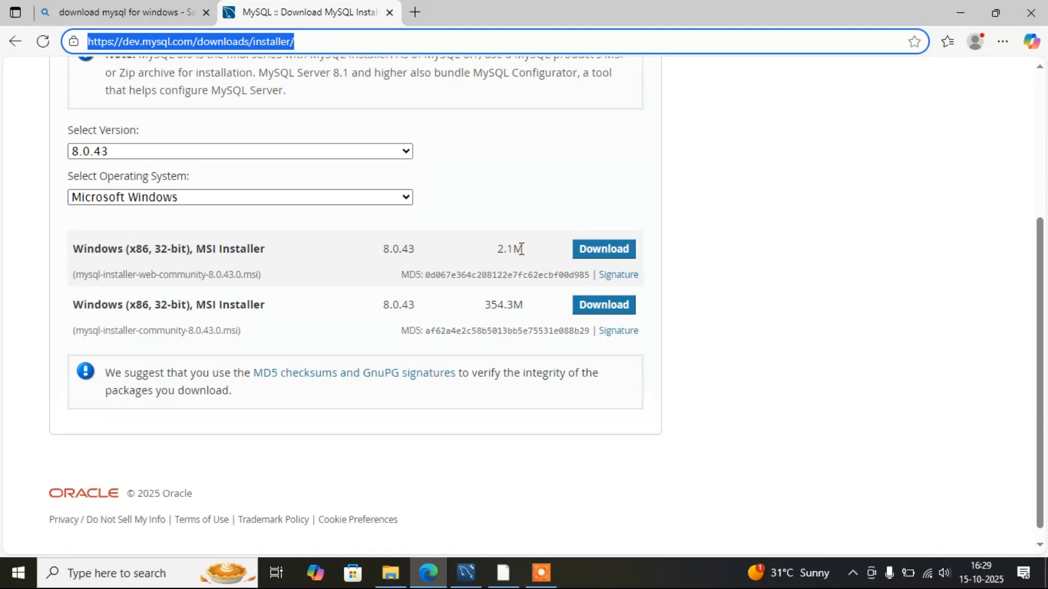
pyautogui.moveTo(75, 244); pyautogui.dragTo(295, 249)
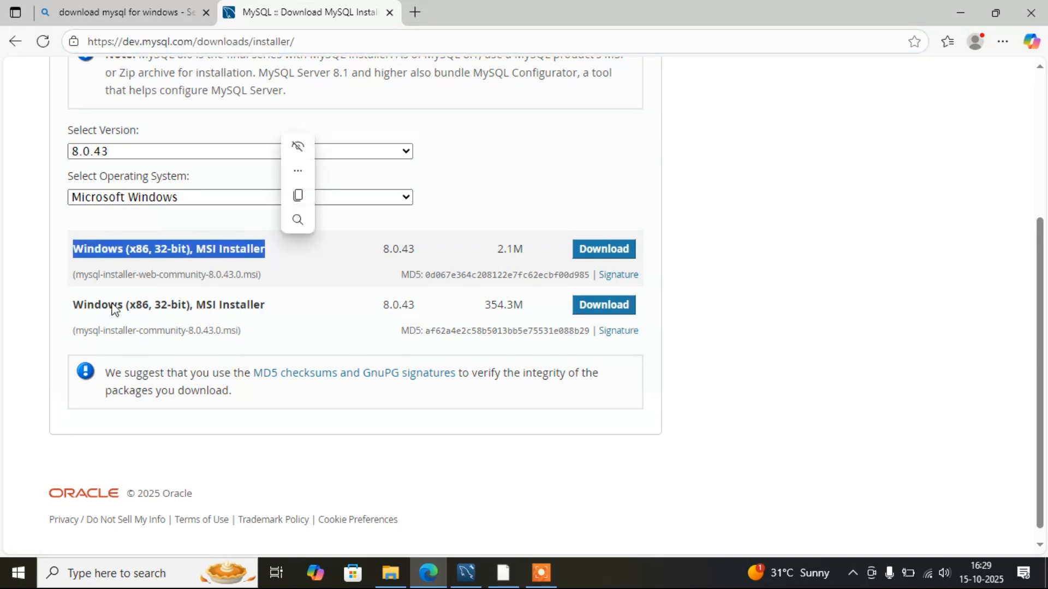
pyautogui.moveTo(75, 304); pyautogui.dragTo(323, 304)
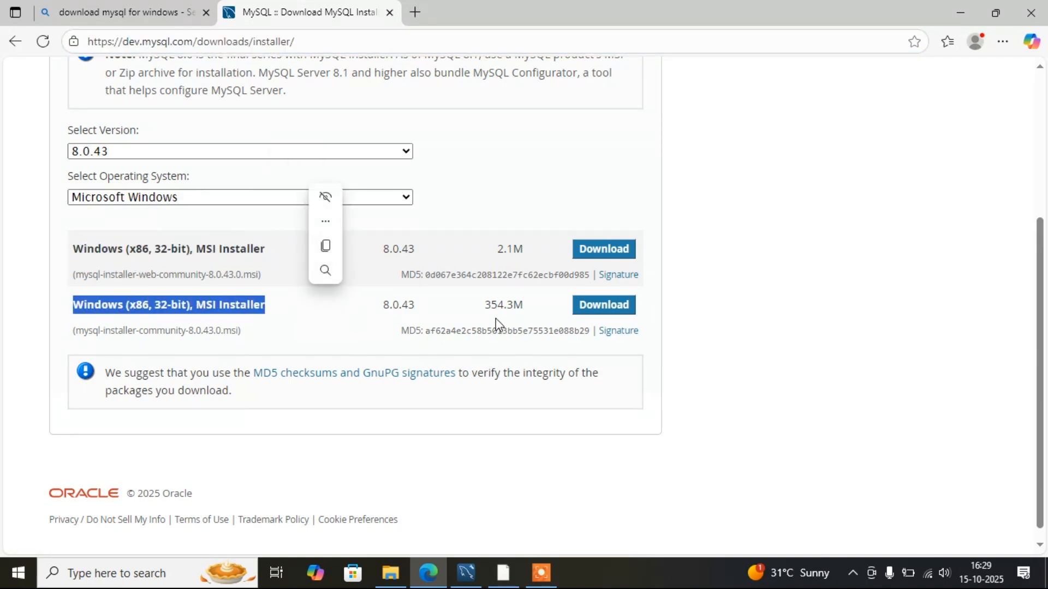
pyautogui.click(615, 309)
pyautogui.scroll(-1, 133, 413)
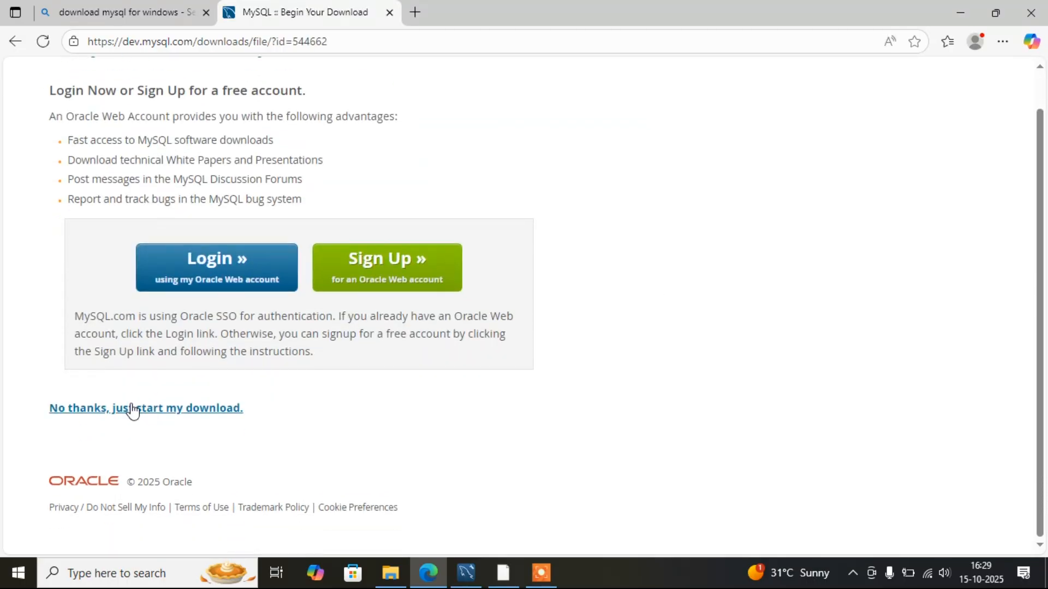
# - Skip the Oracle account login and start the installer download directly
pyautogui.moveTo(47, 407); pyautogui.dragTo(249, 420)
pyautogui.click(249, 421)
pyautogui.moveTo(57, 417); pyautogui.dragTo(126, 412)
pyautogui.click(88, 438)
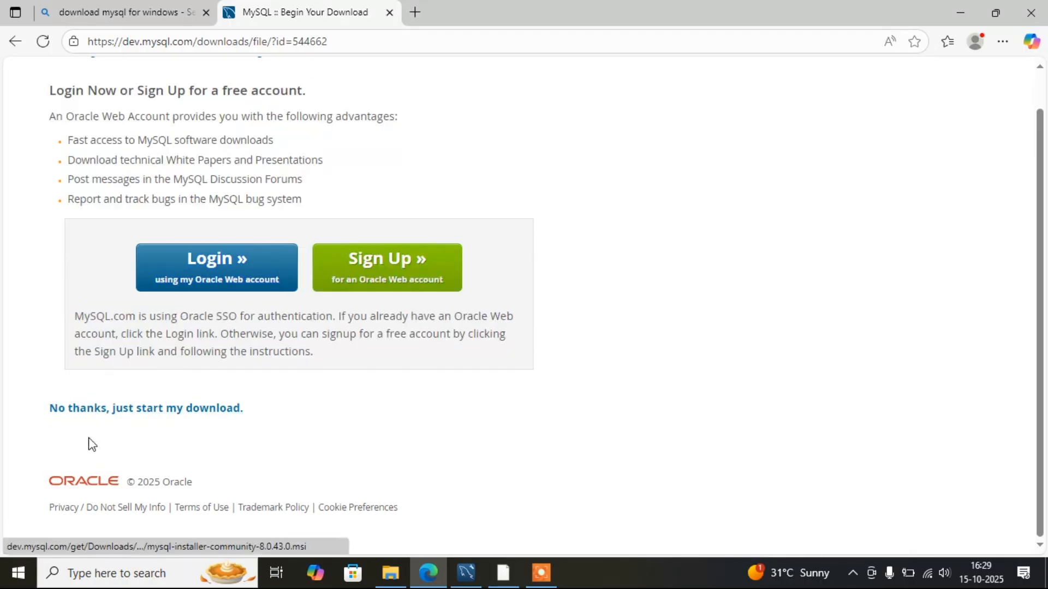
pyautogui.moveTo(51, 424); pyautogui.dragTo(272, 415)
pyautogui.click(198, 409)
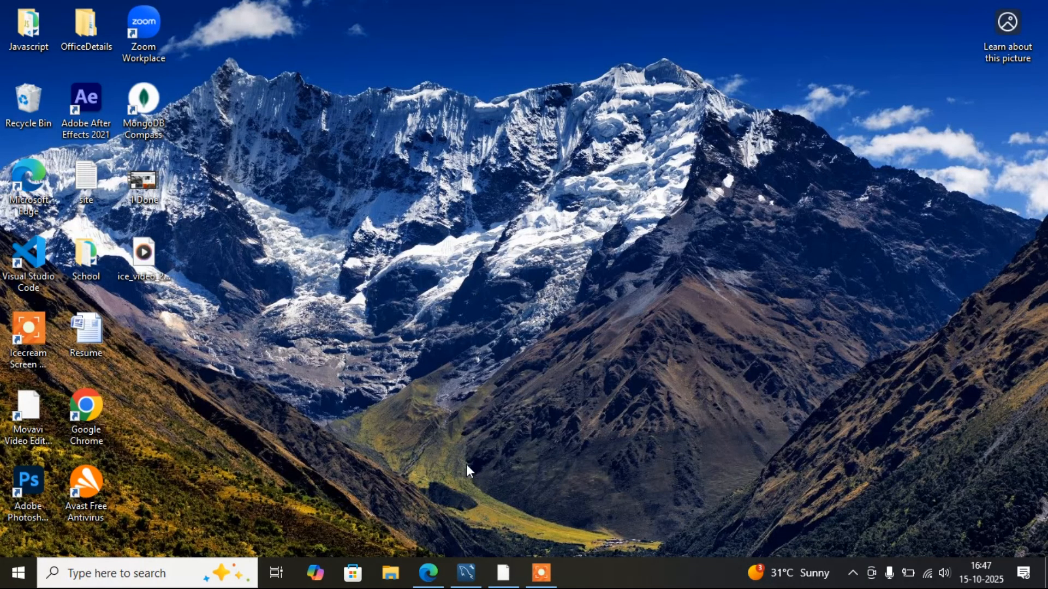
# - Open File Explorer and go to the Downloads folder
pyautogui.click(397, 580)
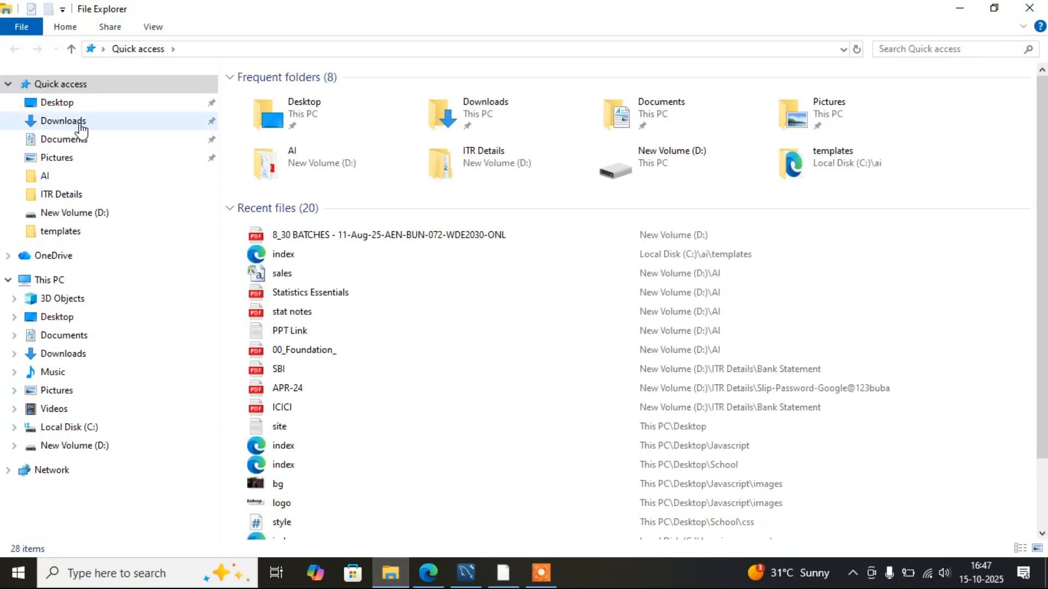
pyautogui.click(80, 126)
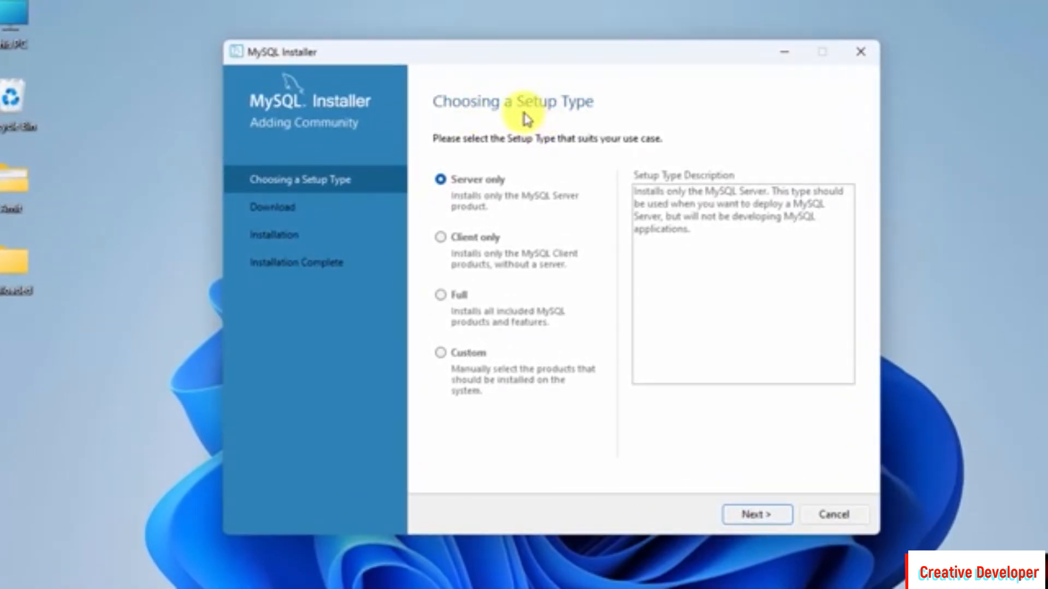
# - Choose the Custom setup type in MySQL Installer and continue to product selection
pyautogui.click(440, 353)
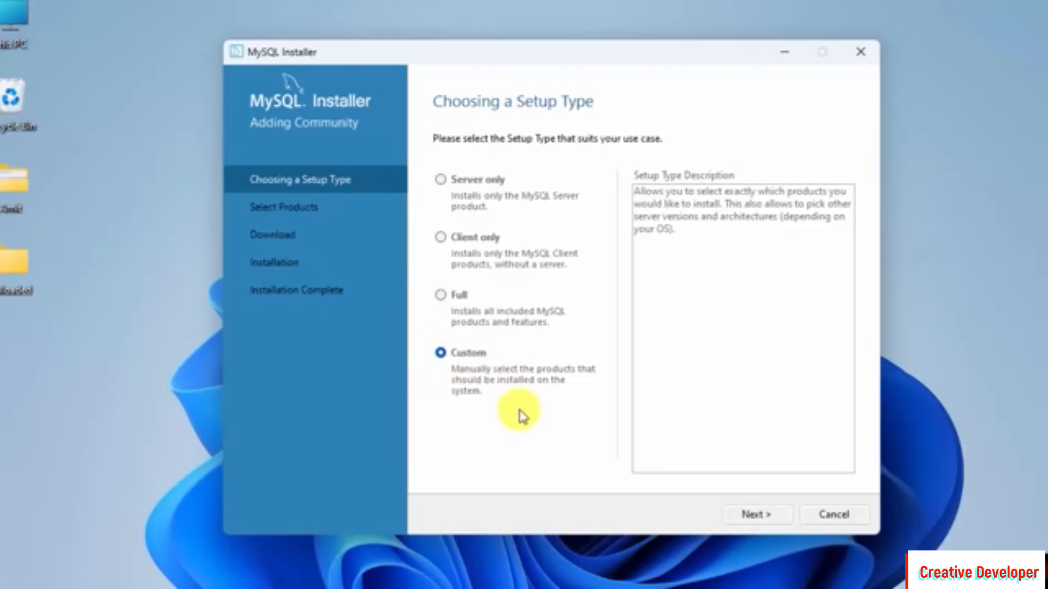
pyautogui.click(755, 514)
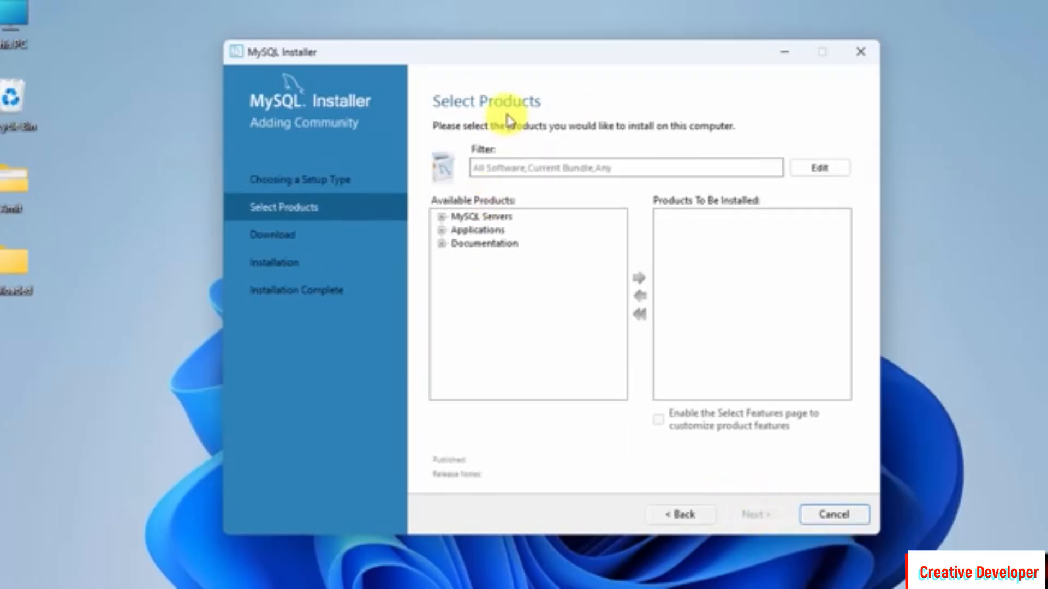
# - Expand MySQL Servers and add MySQL Server 8.0.40 - X64 to the products to be installed
pyautogui.click(441, 217)
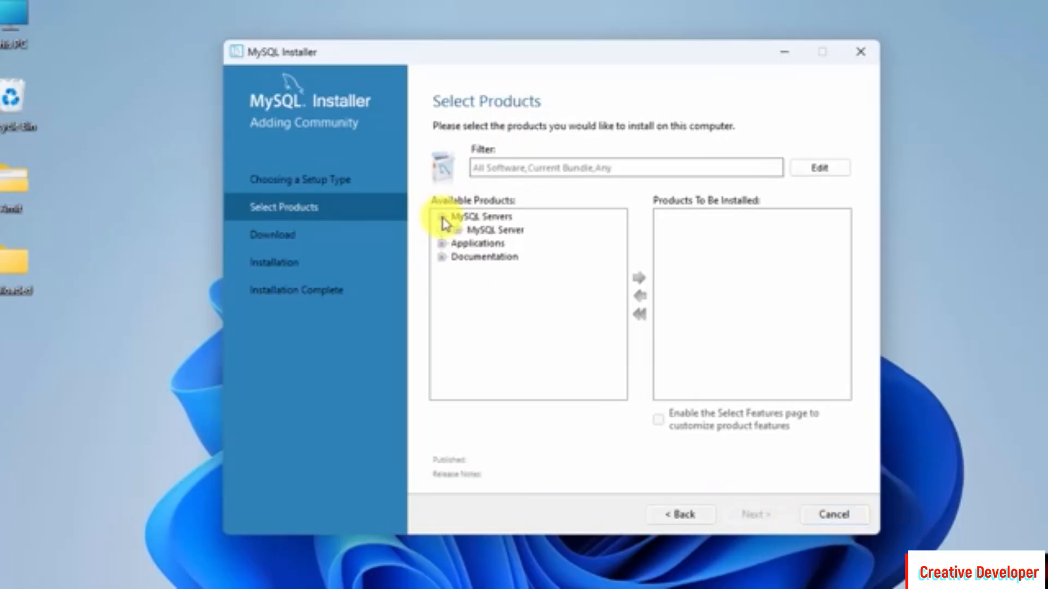
pyautogui.click(457, 230)
pyautogui.click(473, 243)
pyautogui.click(576, 257)
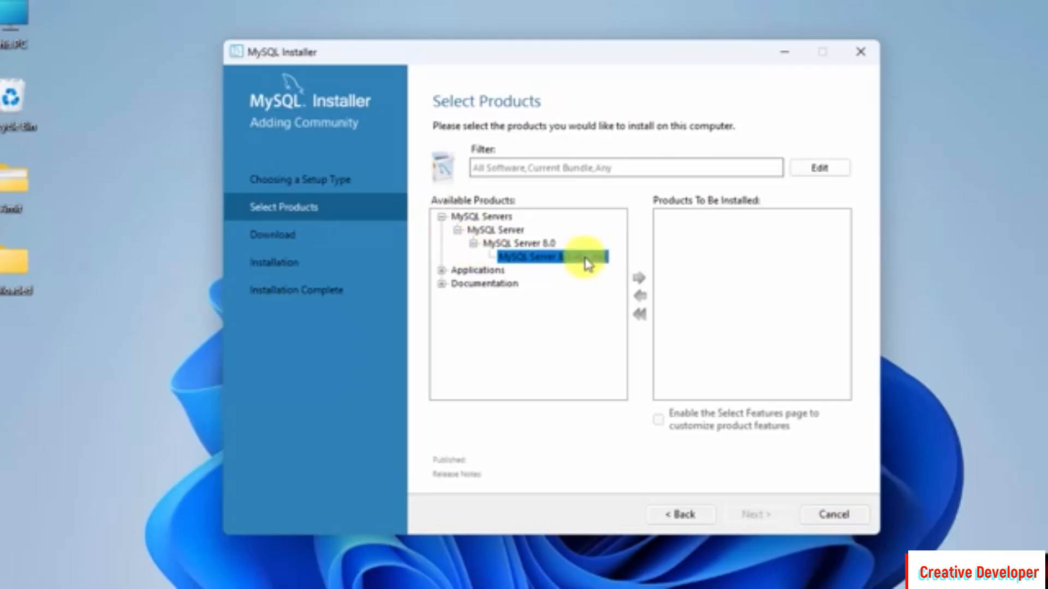
pyautogui.click(640, 281)
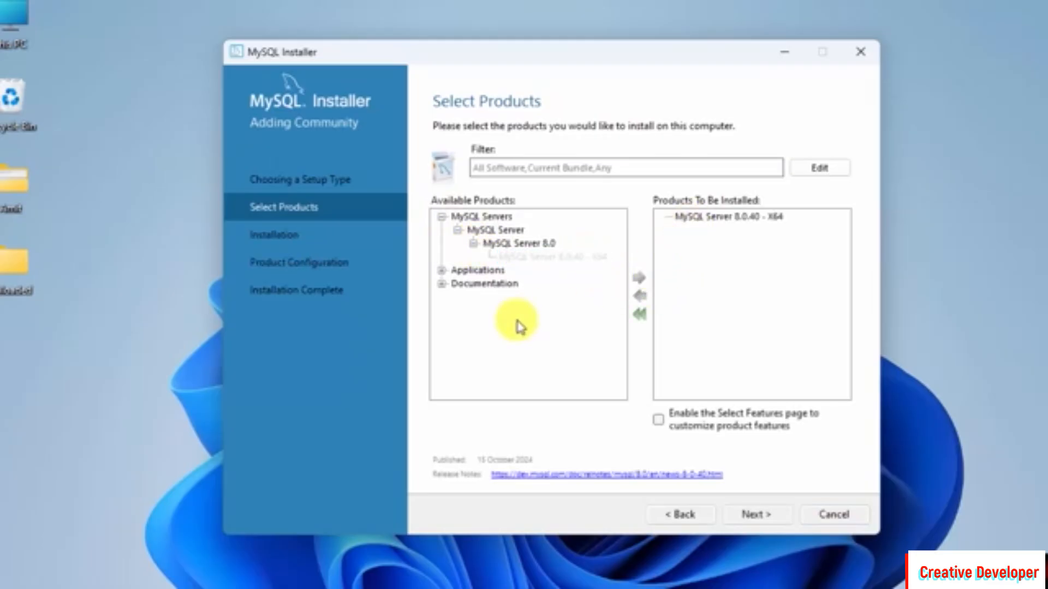
# - Expand Applications and add MySQL Workbench 8.0.40 - X64 to the products to be installed
pyautogui.click(442, 270)
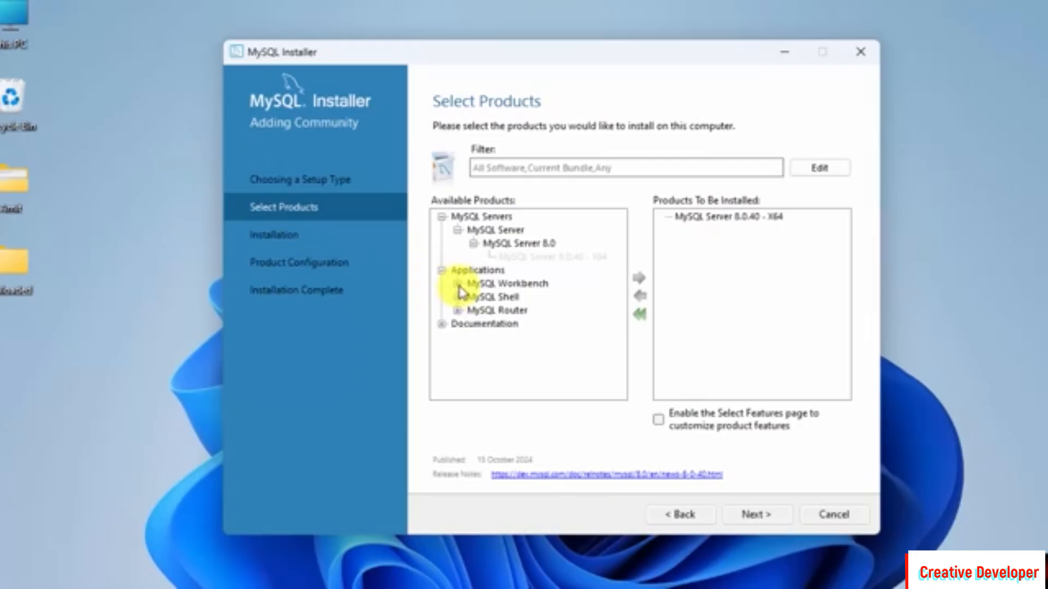
pyautogui.click(458, 284)
pyautogui.click(474, 297)
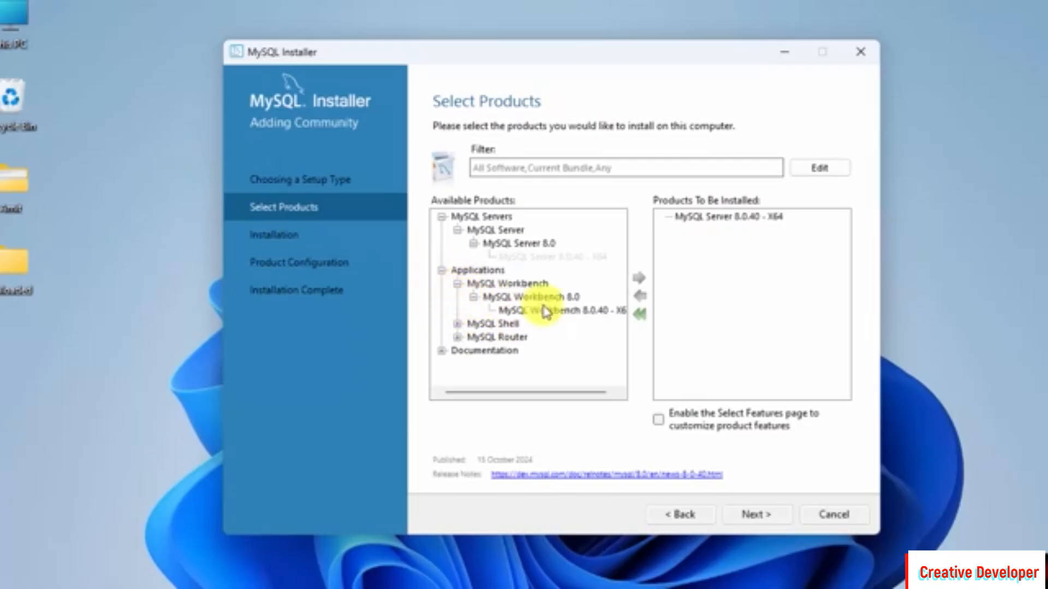
pyautogui.click(573, 311)
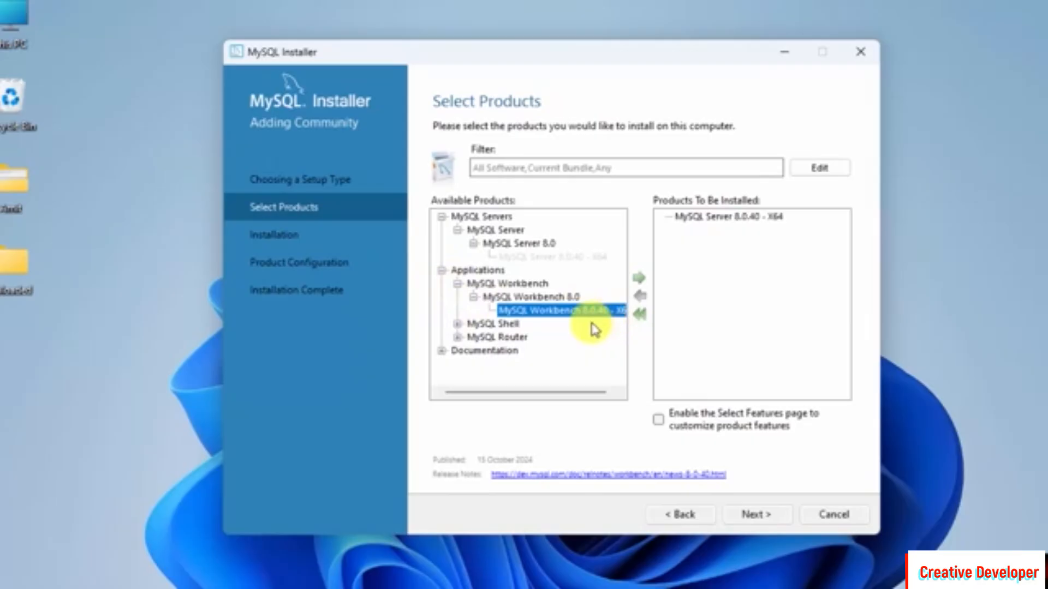
pyautogui.click(637, 280)
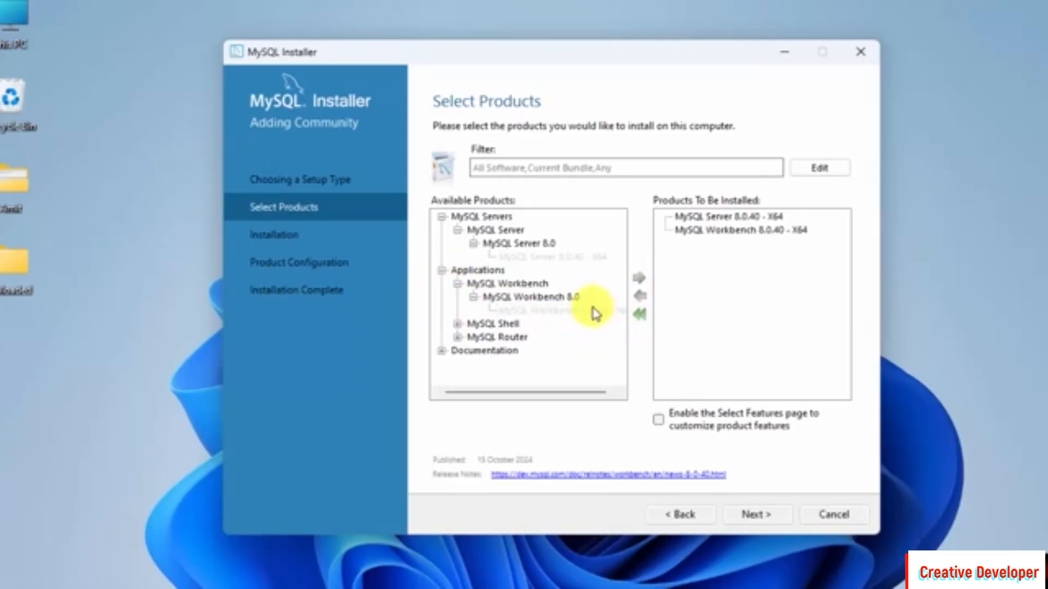
# - Add MySQL Shell 8.0.40 - X64 to the products to be installed
pyautogui.click(458, 324)
pyautogui.click(473, 337)
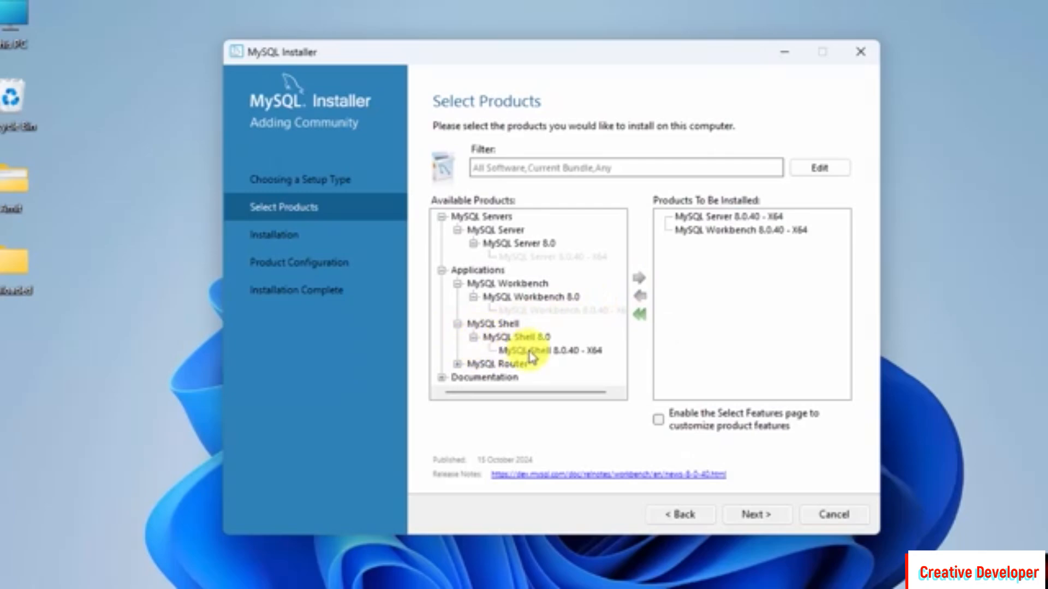
pyautogui.click(557, 352)
pyautogui.click(638, 279)
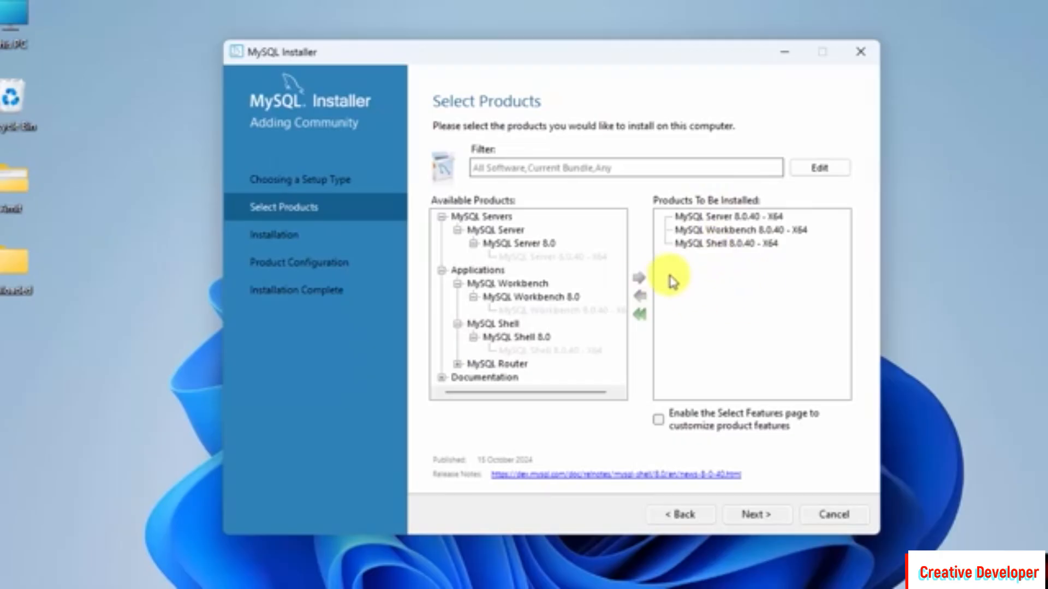
# - Install the three selected products and continue to product configuration
pyautogui.click(758, 517)
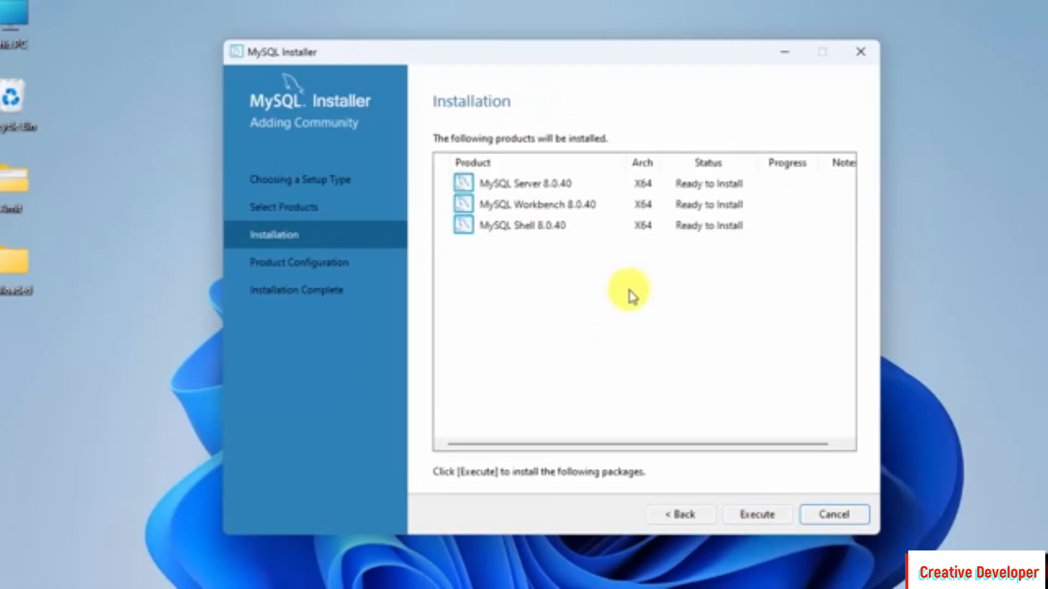
pyautogui.click(757, 516)
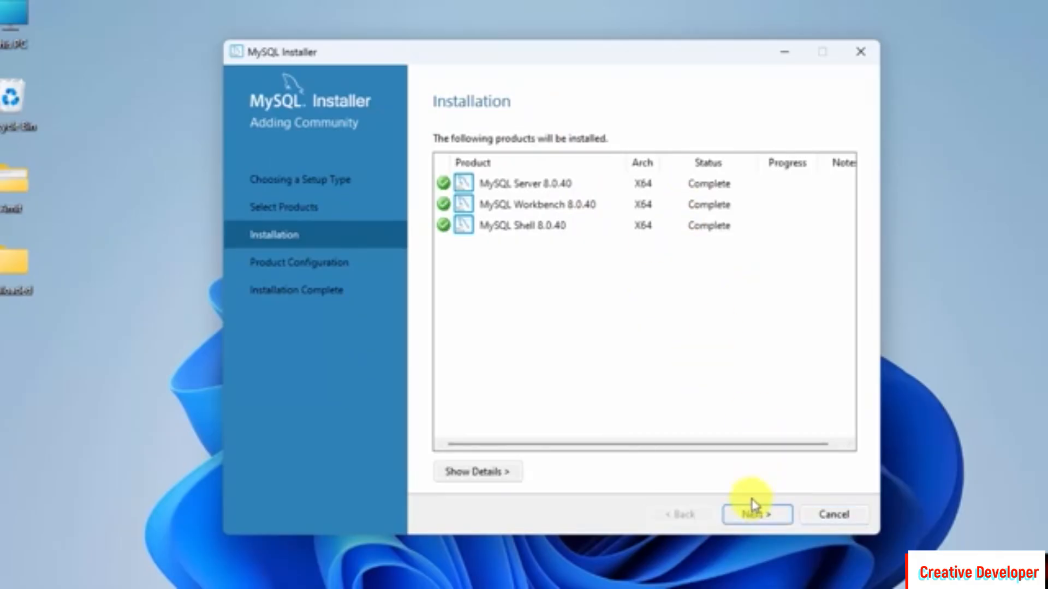
pyautogui.click(755, 510)
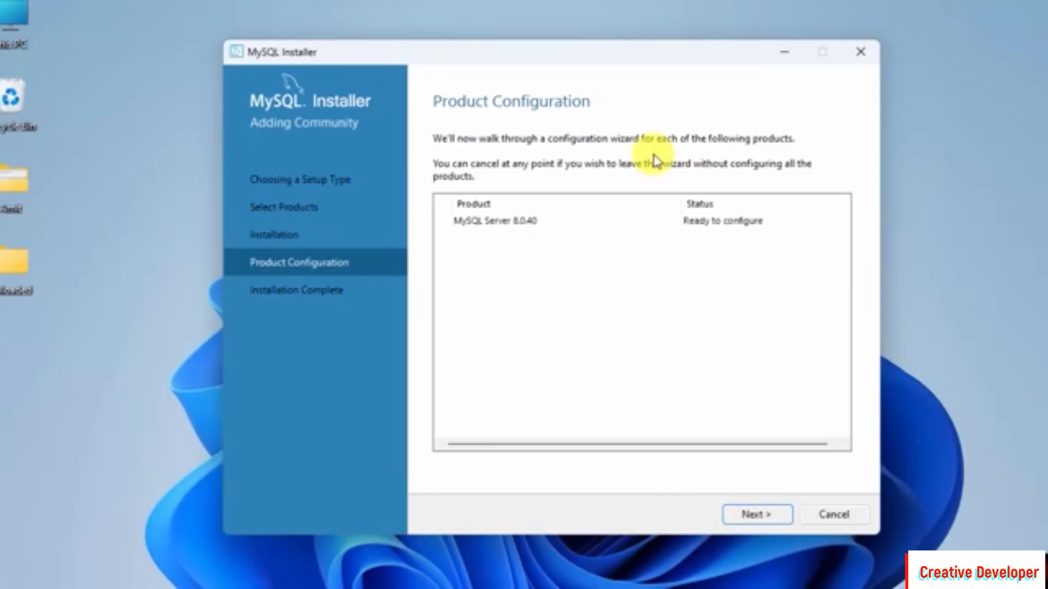
# - Accept the Development Computer networking on port 3306 and the recommended strong password authentication
pyautogui.click(759, 516)
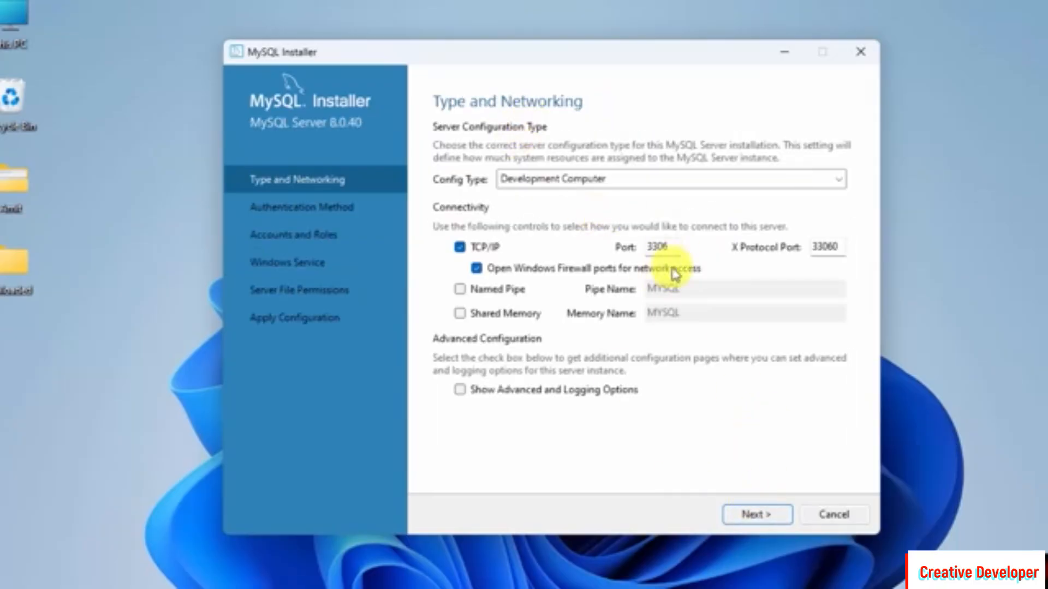
pyautogui.moveTo(673, 250); pyautogui.dragTo(645, 248)
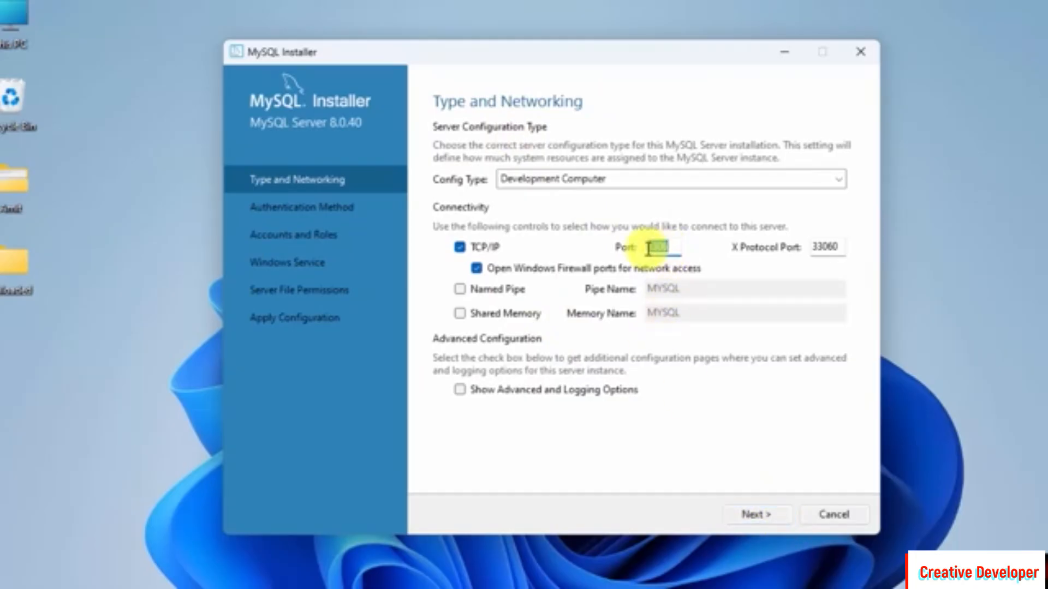
pyautogui.click(765, 524)
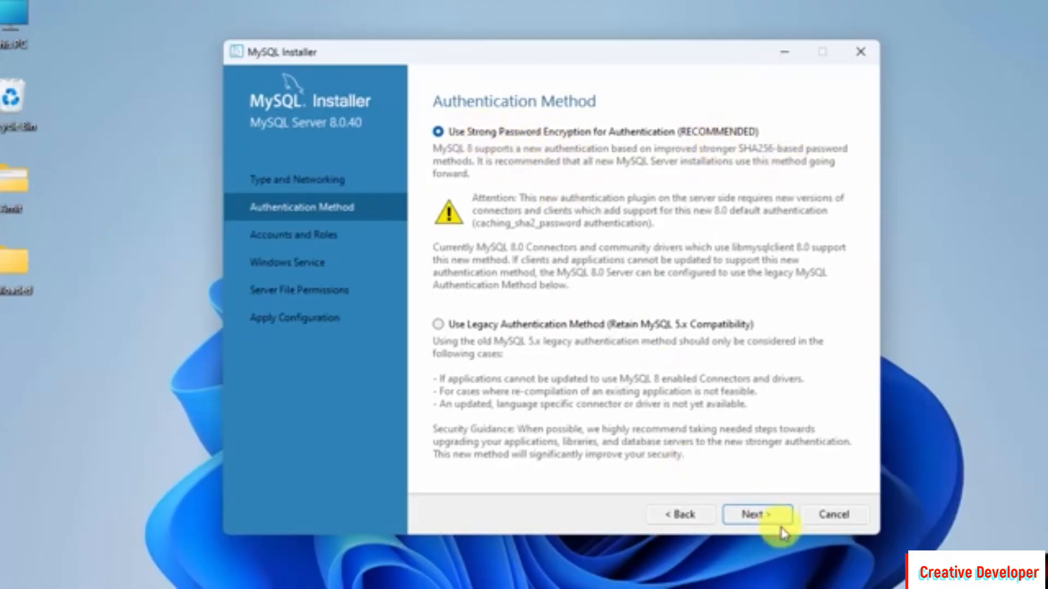
pyautogui.click(758, 516)
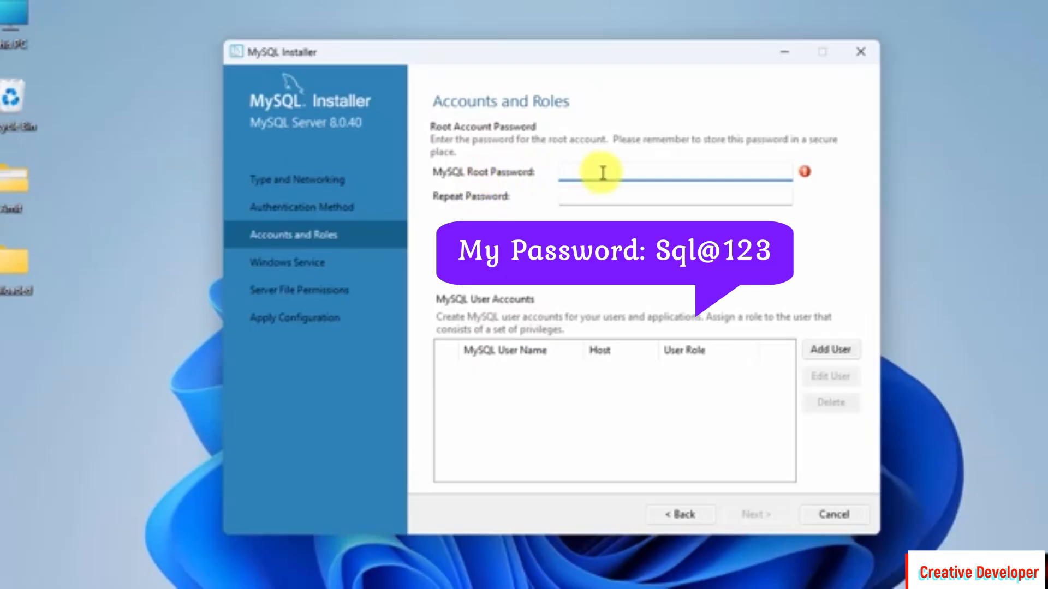
# - Enter the MySQL root account password and repeat it, then continue
pyautogui.write('Sql@123')
pyautogui.press('Tab')
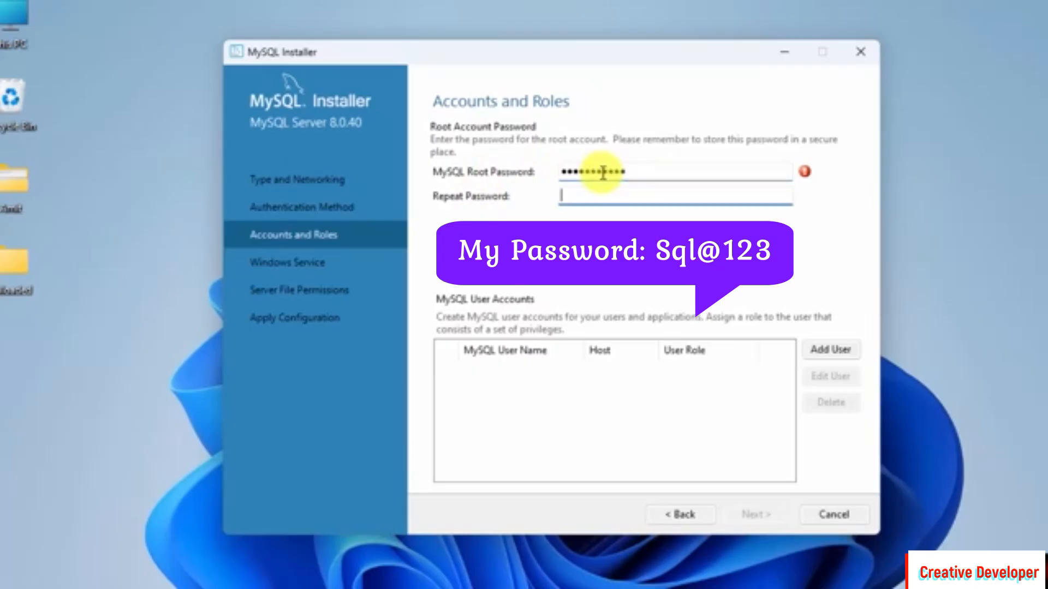
pyautogui.write('Sql@12')
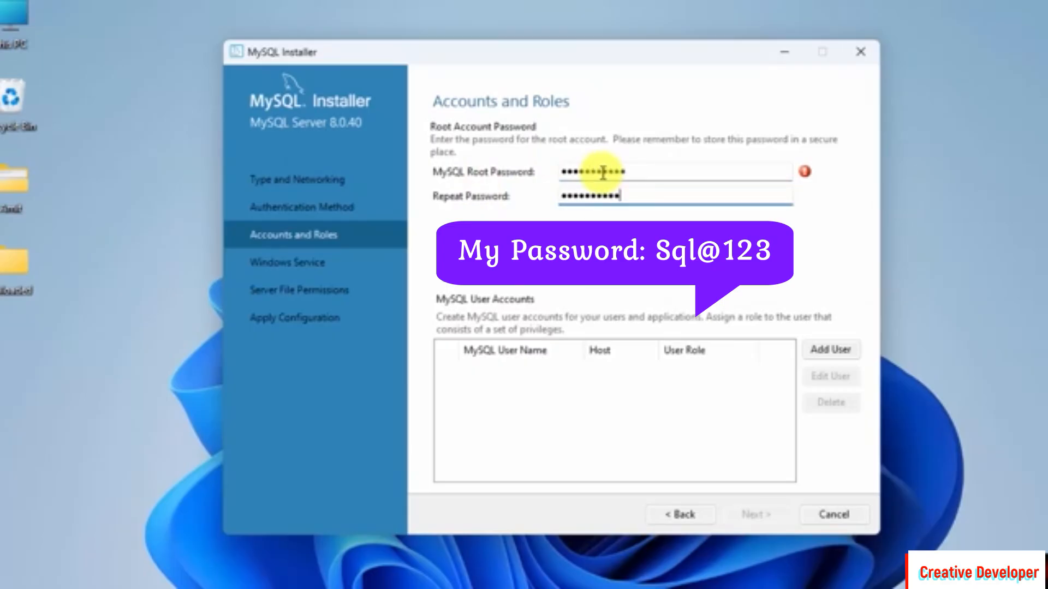
pyautogui.write('3')
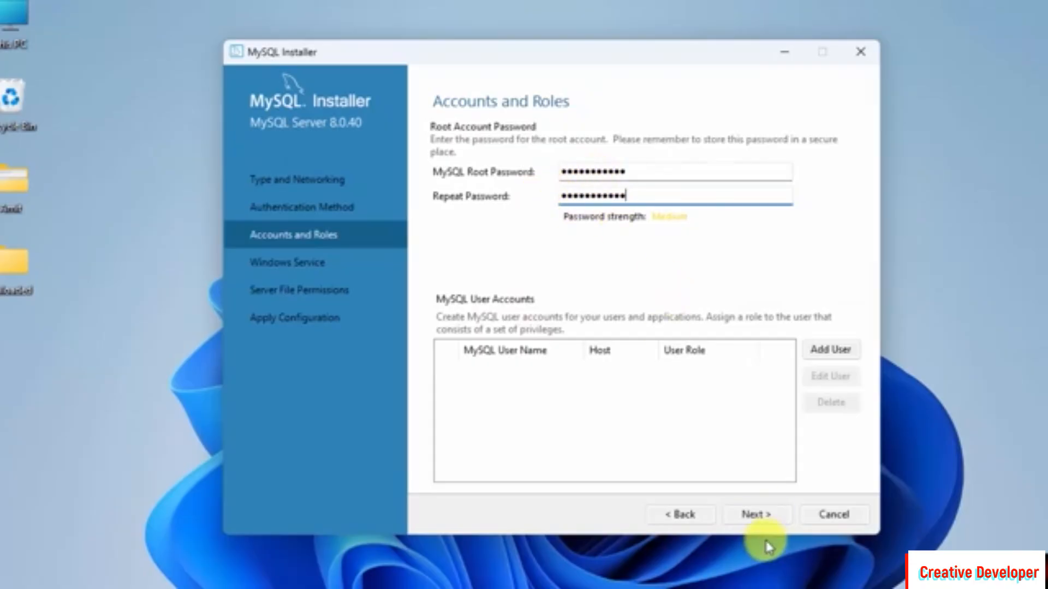
pyautogui.click(758, 521)
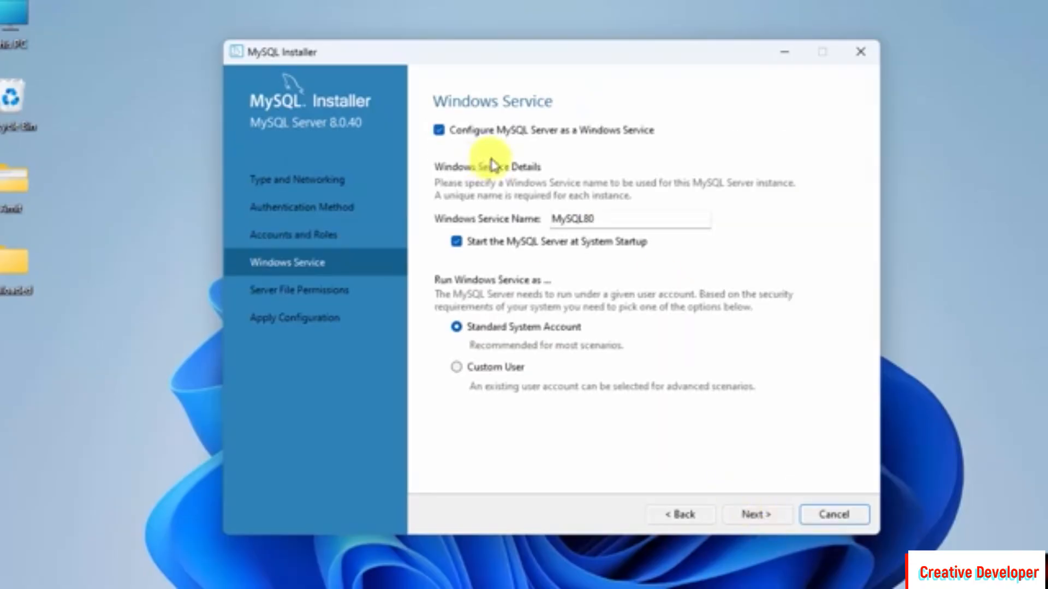
# - Keep the default MySQL80 Windows service and full-access file permissions, advancing to Apply Configuration
pyautogui.click(764, 522)
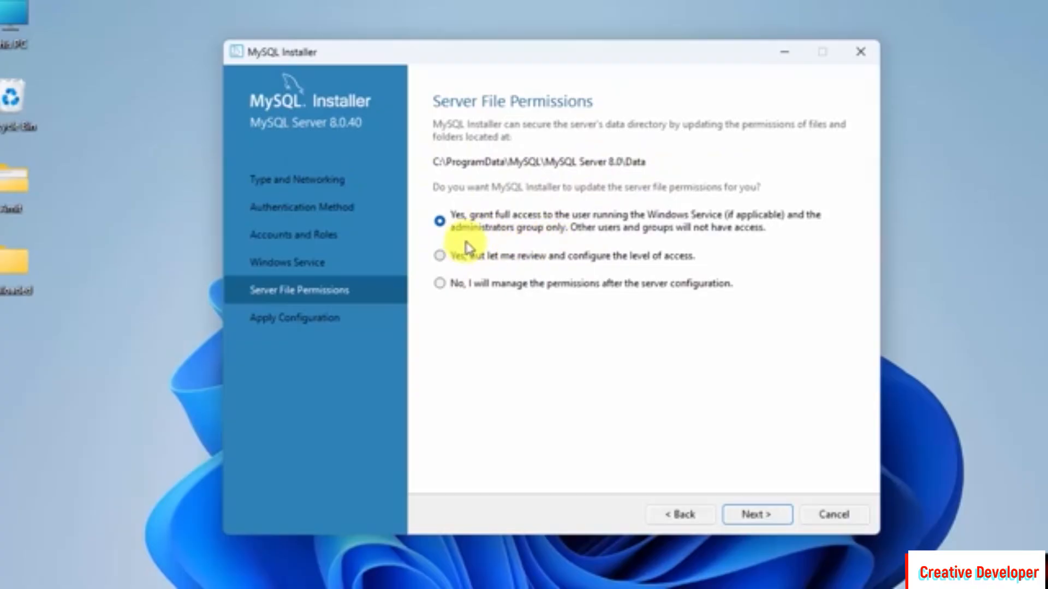
pyautogui.click(774, 515)
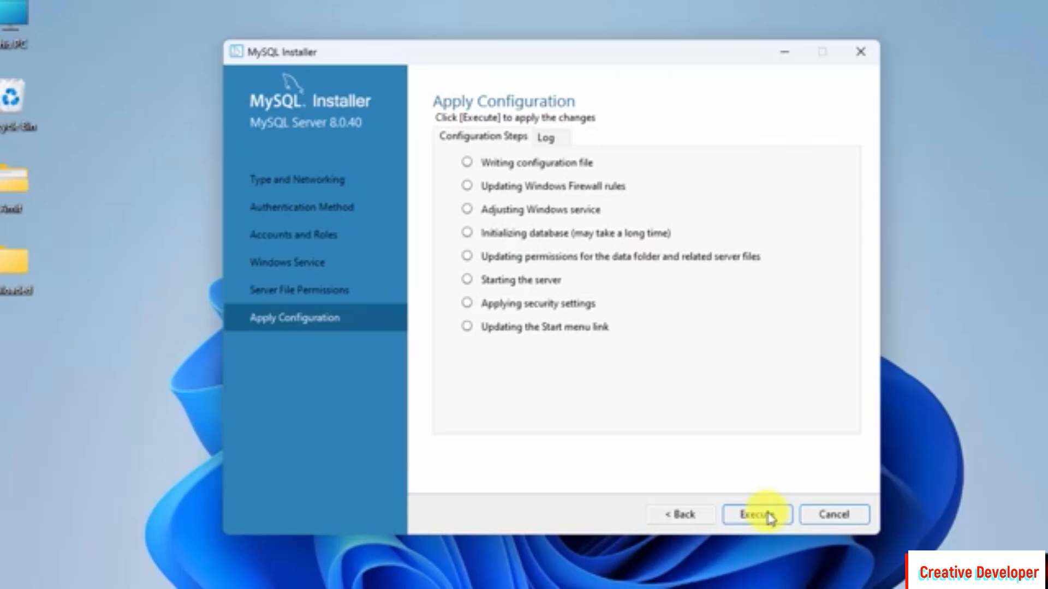
# - Execute the MySQL Server configuration, finish it, and complete the installer with Workbench and Shell set to start
pyautogui.click(770, 516)
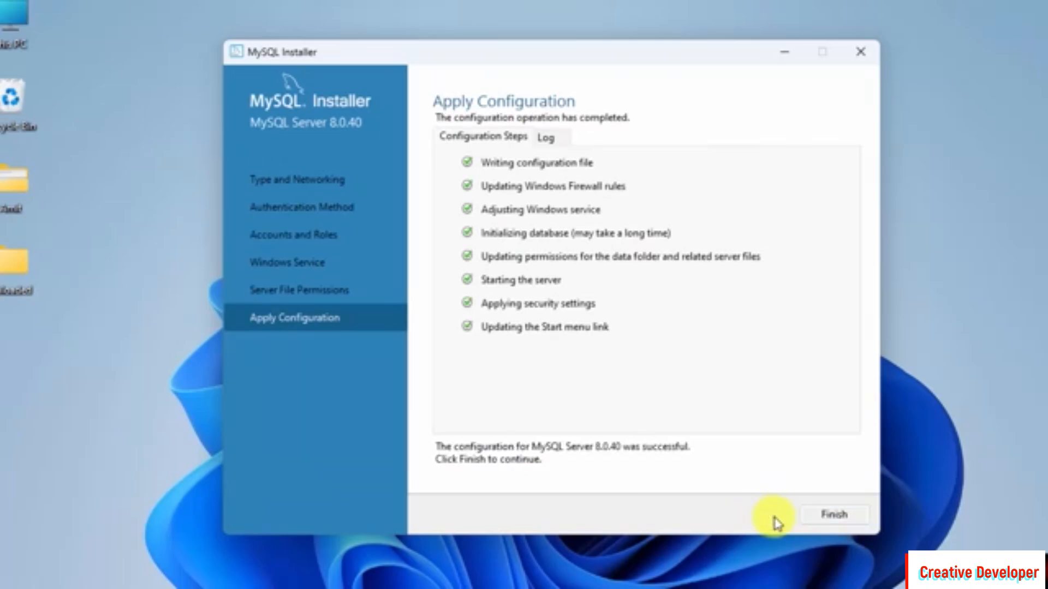
pyautogui.click(856, 525)
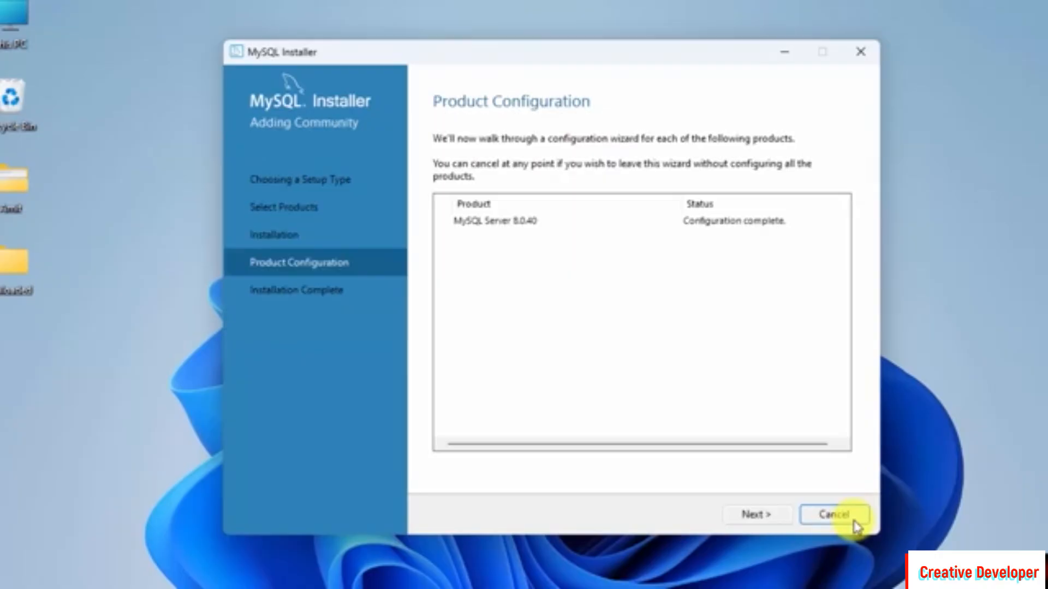
pyautogui.click(766, 515)
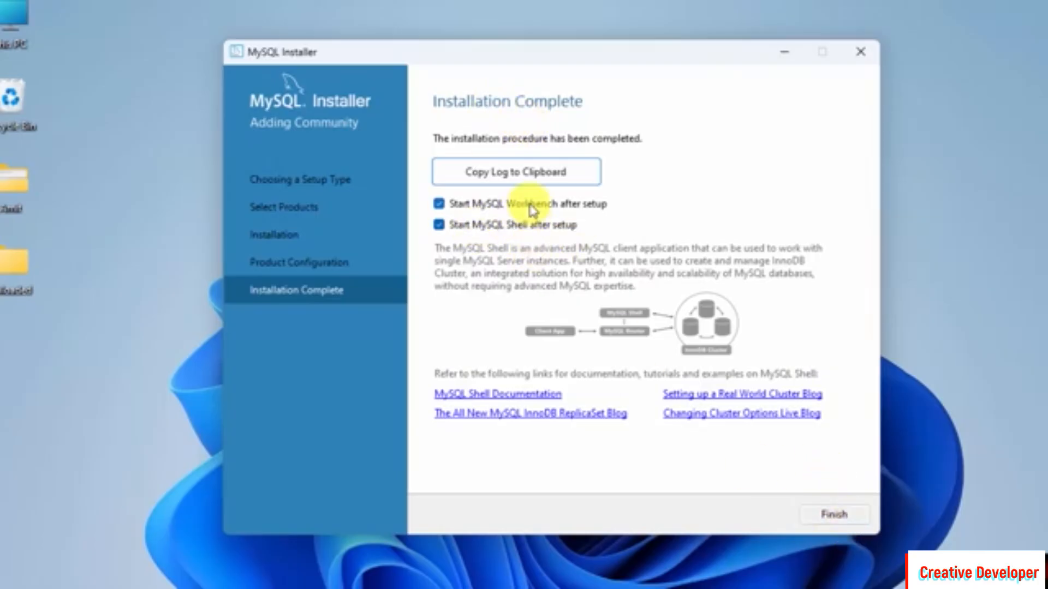
pyautogui.click(839, 515)
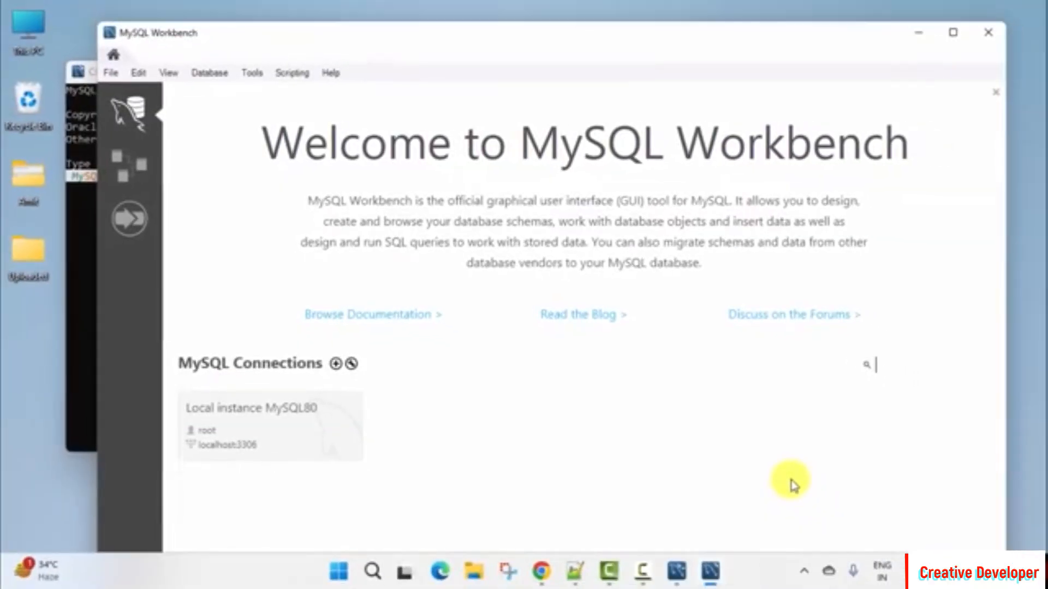
pyautogui.click(922, 35)
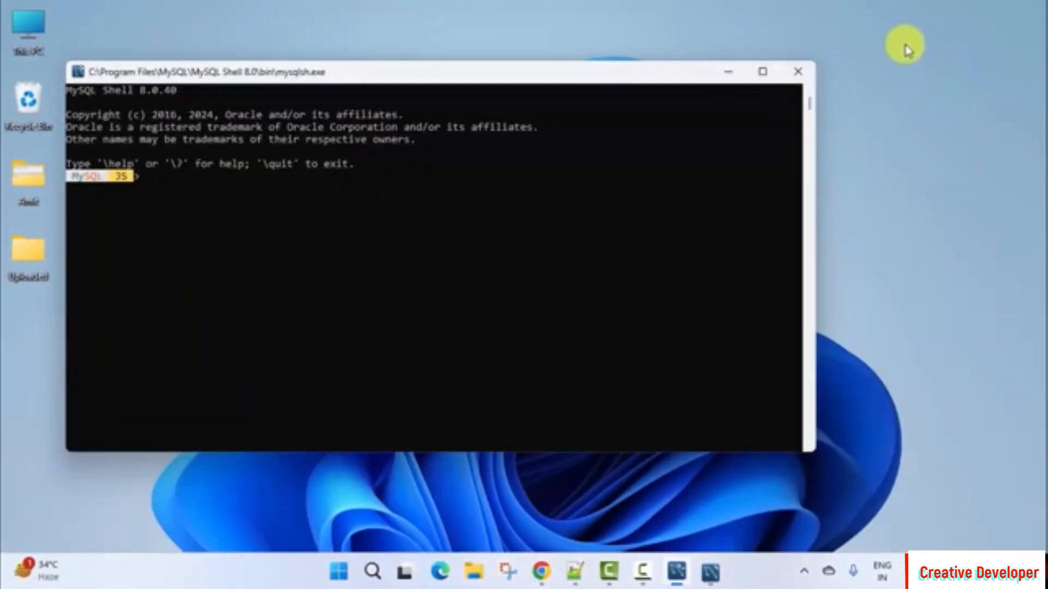
pyautogui.click(732, 72)
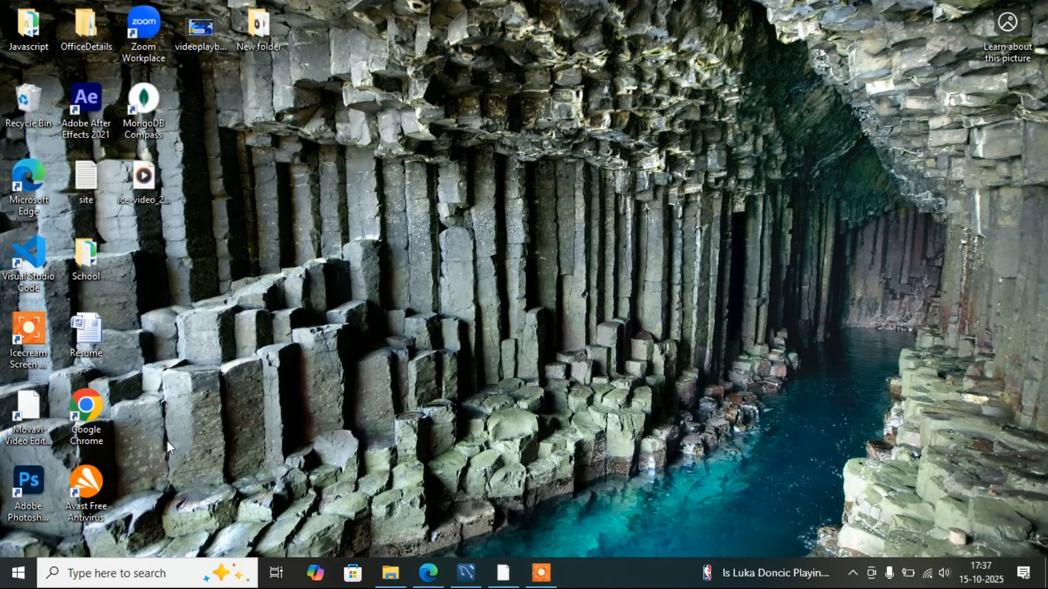
# - Search Windows for mysql workbench and open MySQL Workbench 8.0 CE
pyautogui.click(117, 574)
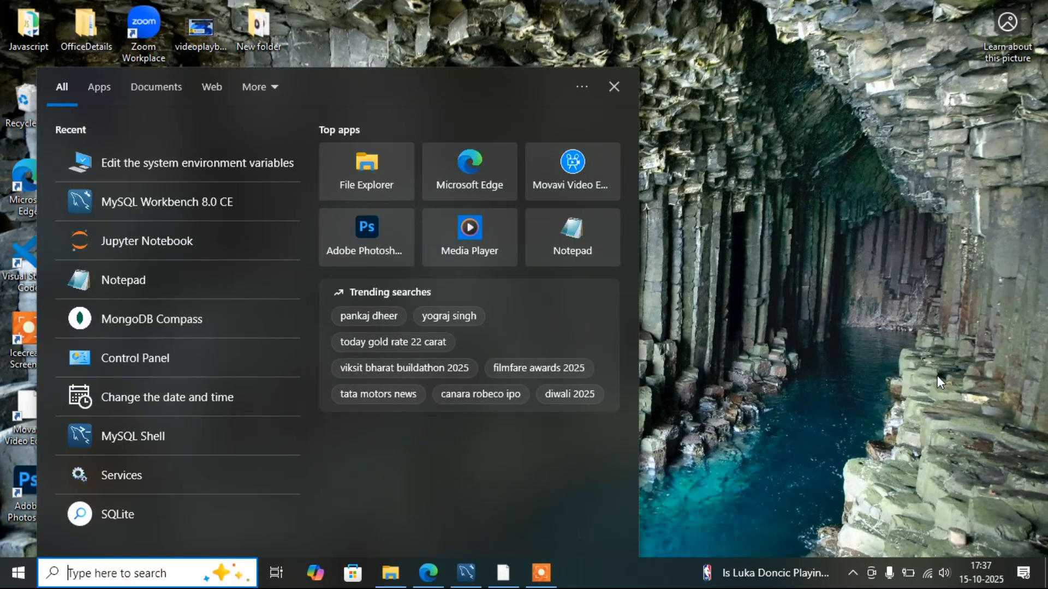
pyautogui.write('my')
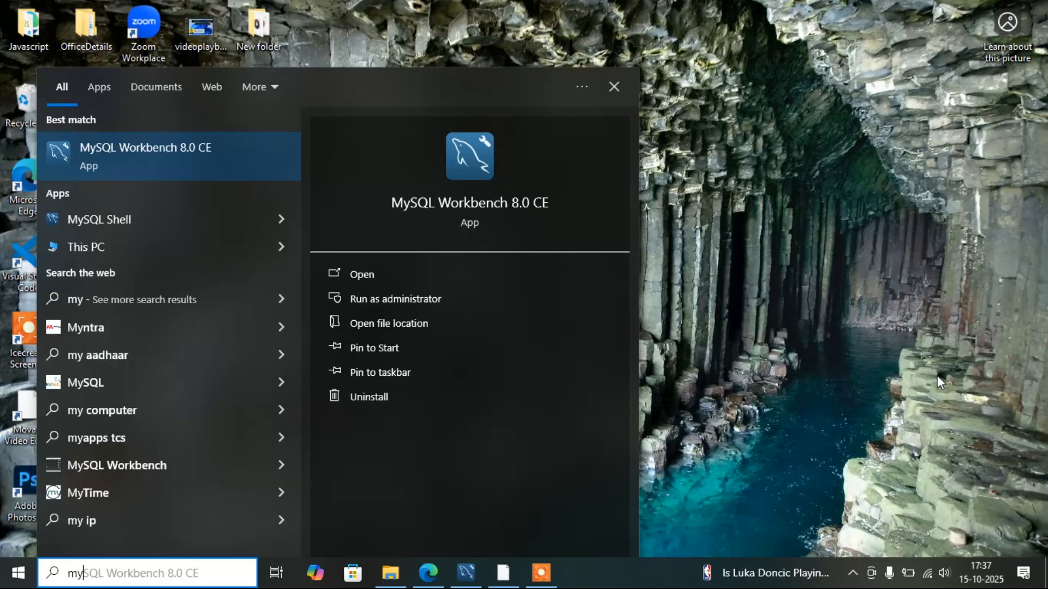
pyautogui.write('sql ')
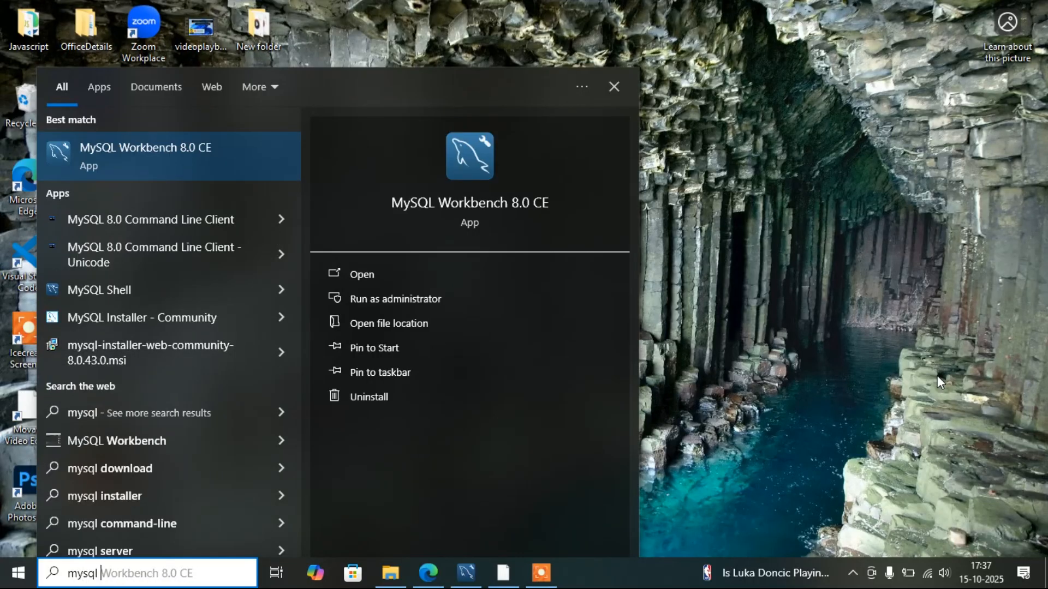
pyautogui.write('workbench')
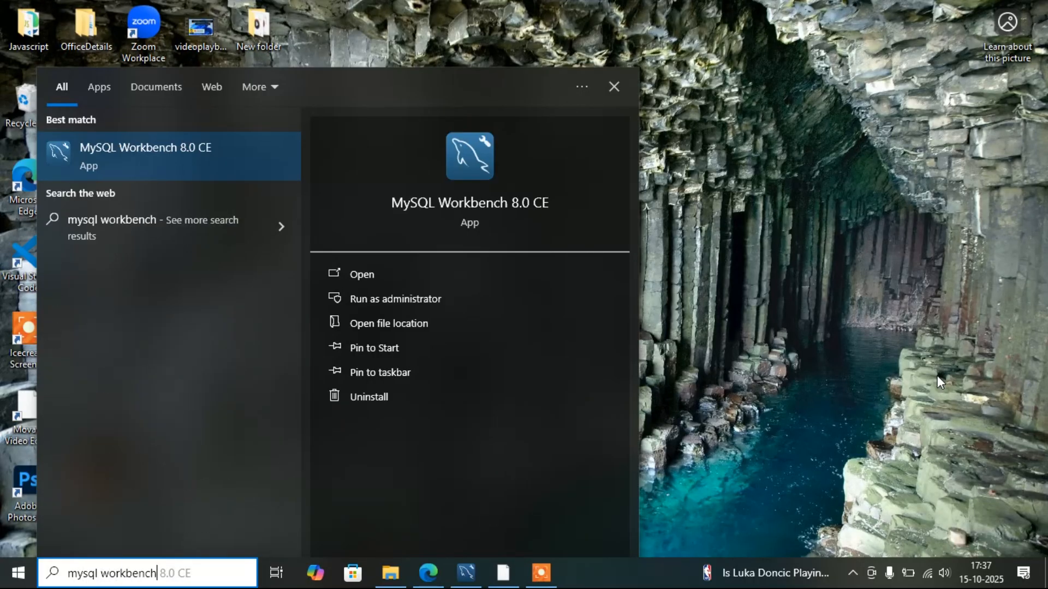
pyautogui.click(160, 153)
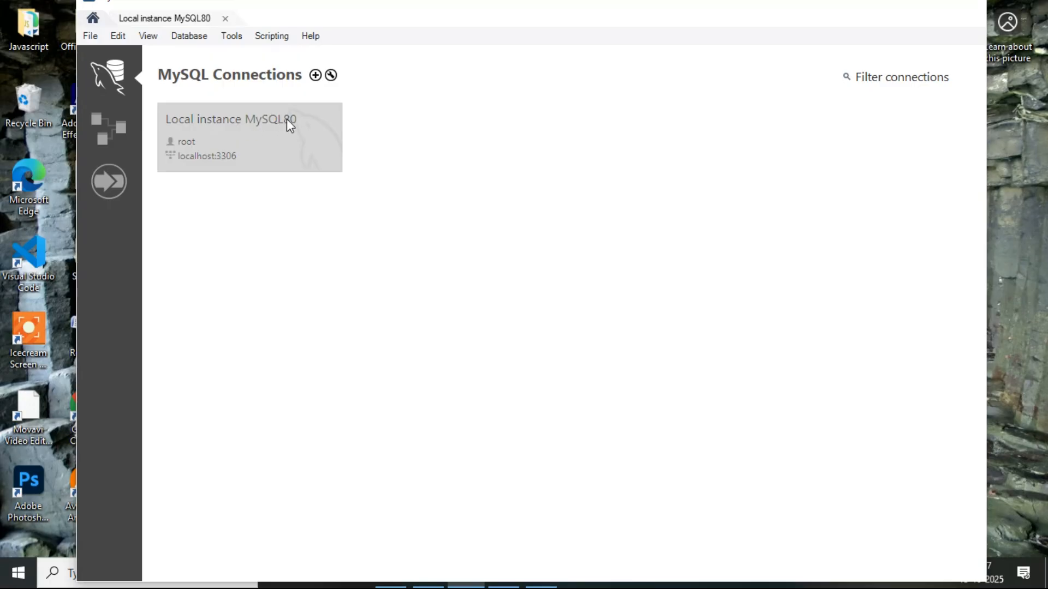
# - Open the Local instance MySQL80 connection and place the cursor in the Query 1 editor
pyautogui.click(229, 139)
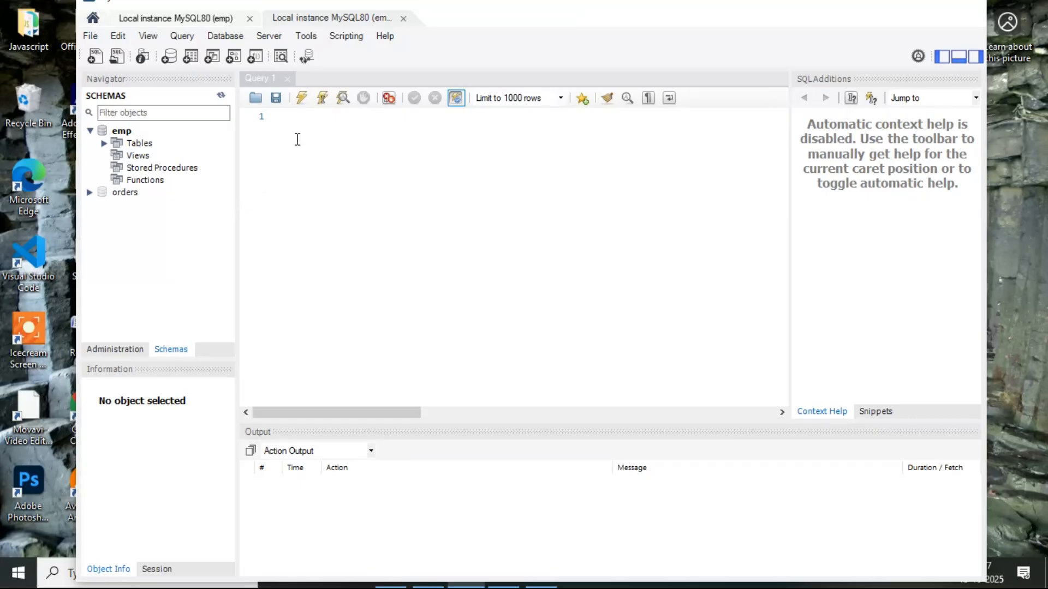
pyautogui.click(303, 123)
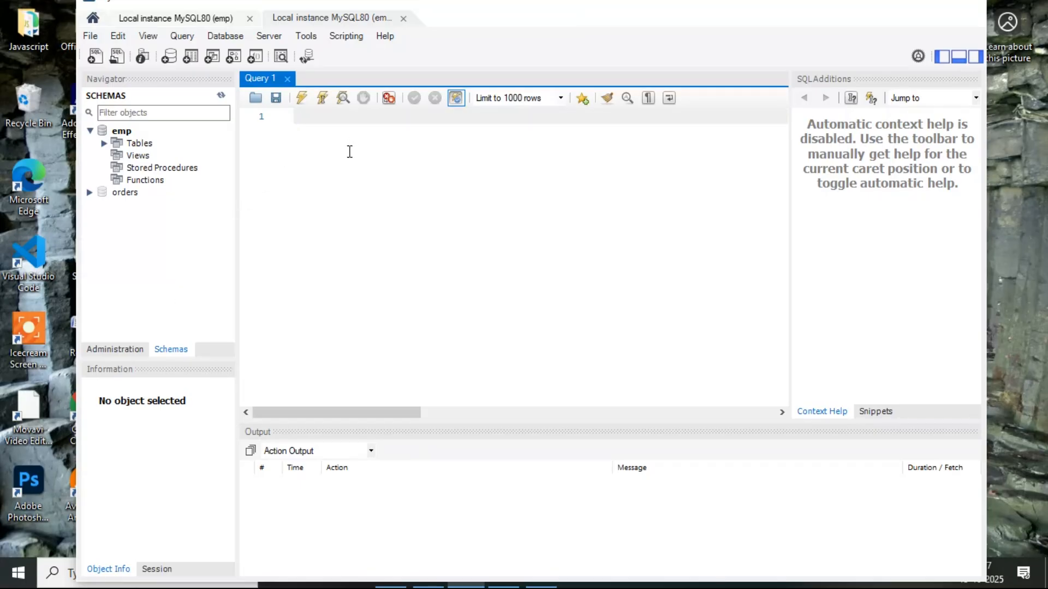